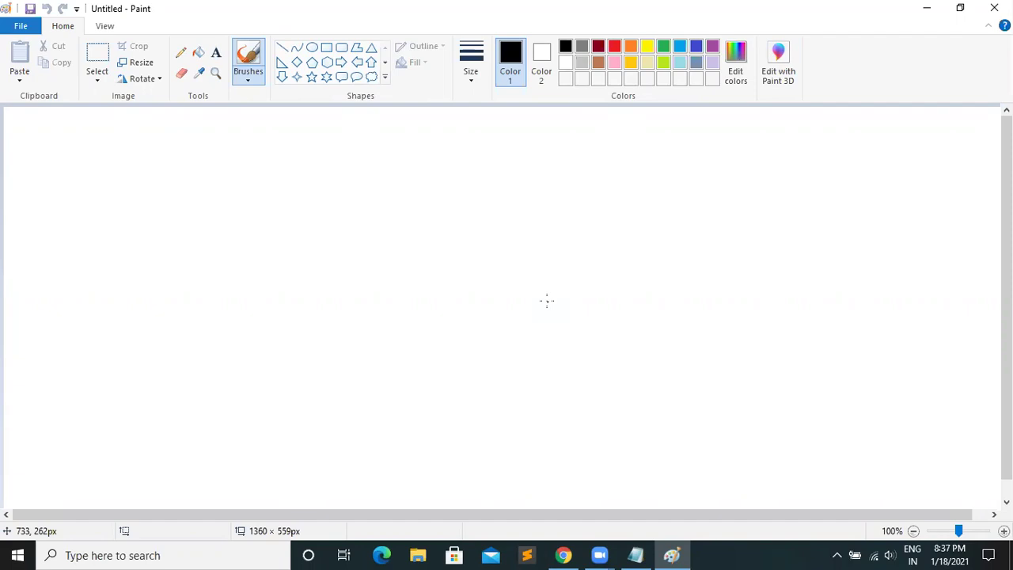
Step: Draw a tall rectangle about 38 × 178 px and a horizontal one about 150 × 47 px adjoining its right side
{"action": "left_click", "coordinate": [326, 47]}
{"action": "mouse_move", "coordinate": [109, 156]}
{"action": "left_mouse_down"}
{"action": "mouse_move", "coordinate": [166, 239]}
{"action": "mouse_move", "coordinate": [139, 290]}
{"action": "left_mouse_up"}
{"action": "left_click", "coordinate": [324, 52]}
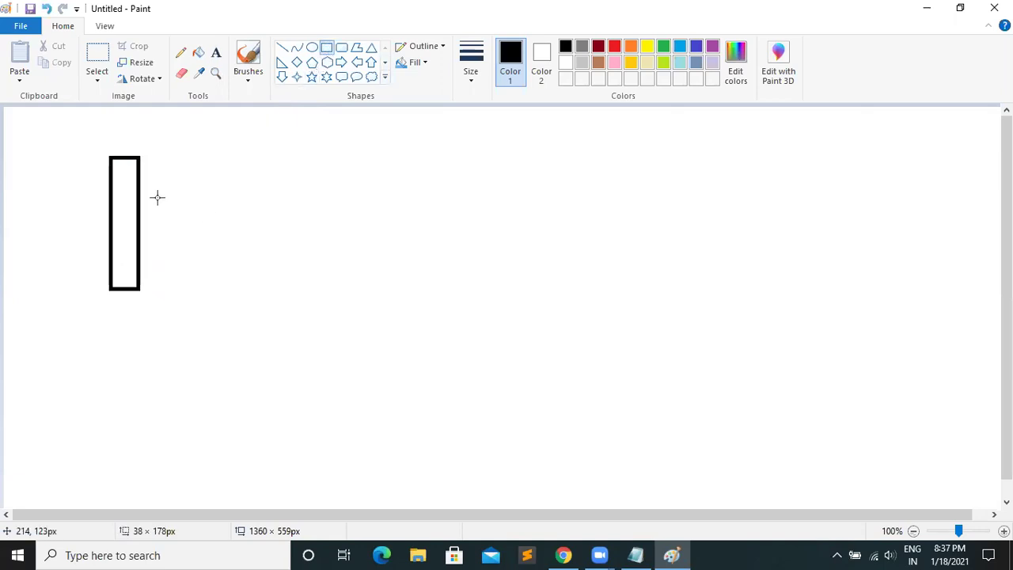
{"action": "left_click_drag", "start_coordinate": [141, 185], "coordinate": [252, 221]}
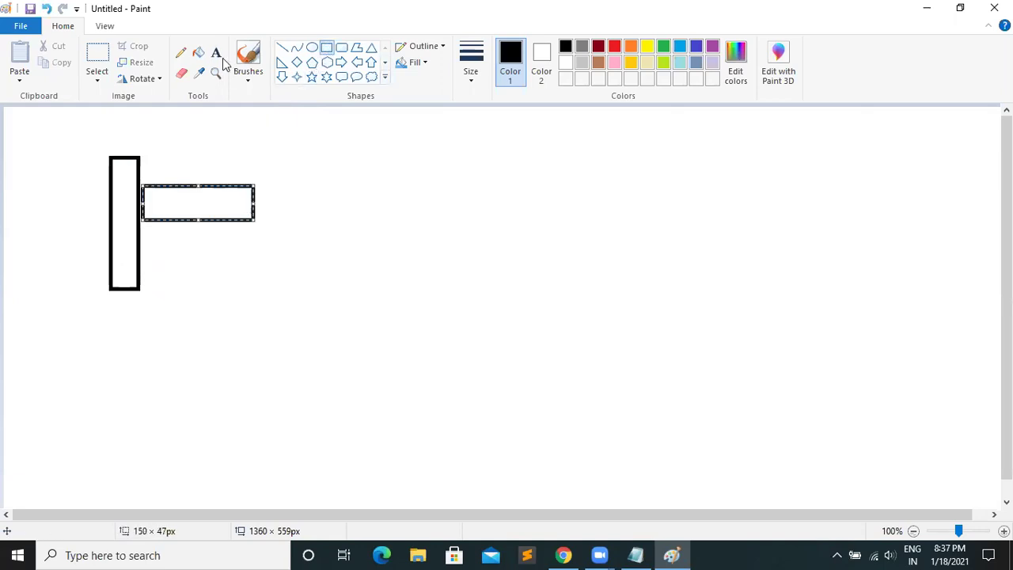
Step: Label the horizontal rectangle with the text "ebs"
{"action": "left_click", "coordinate": [216, 53]}
{"action": "left_click", "coordinate": [155, 207]}
{"action": "type", "text": "ebs"}
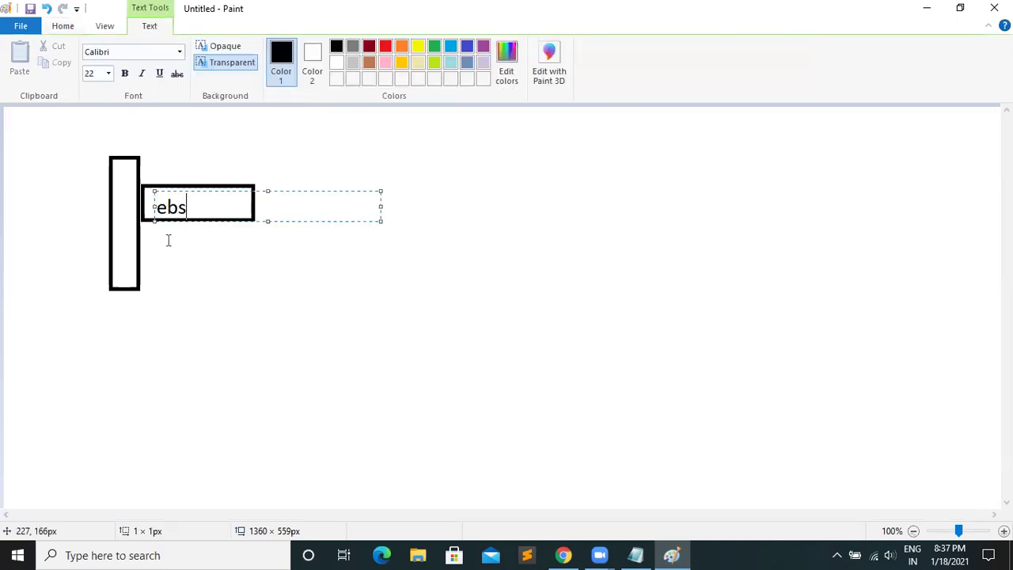
{"action": "left_click", "coordinate": [181, 261]}
{"action": "left_click", "coordinate": [181, 261]}
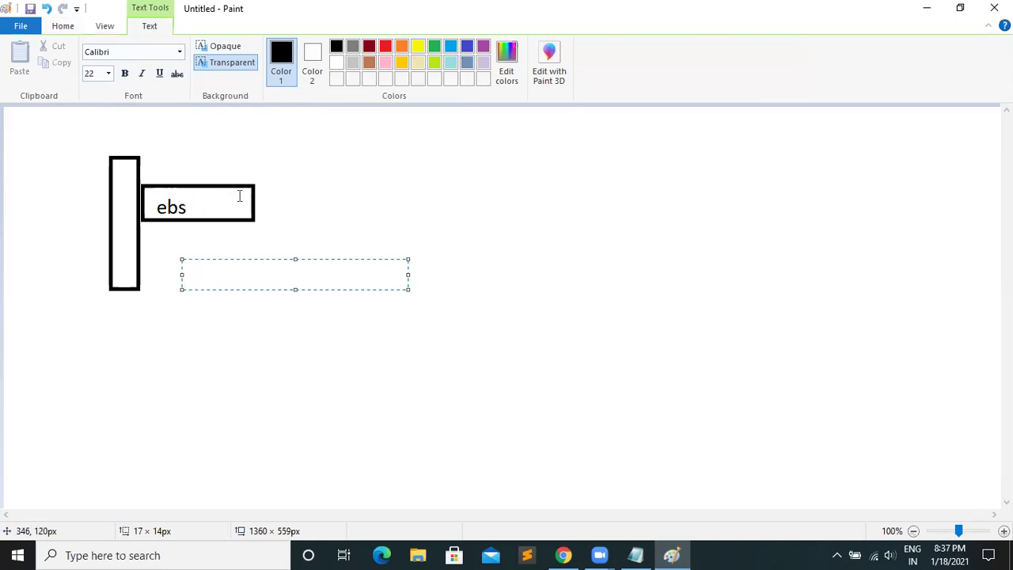
Step: Draw a second tall rectangle about 69 × 180 px farther right, with a rectangle about 128 × 53 px adjoining its left side
{"action": "left_click", "coordinate": [63, 26]}
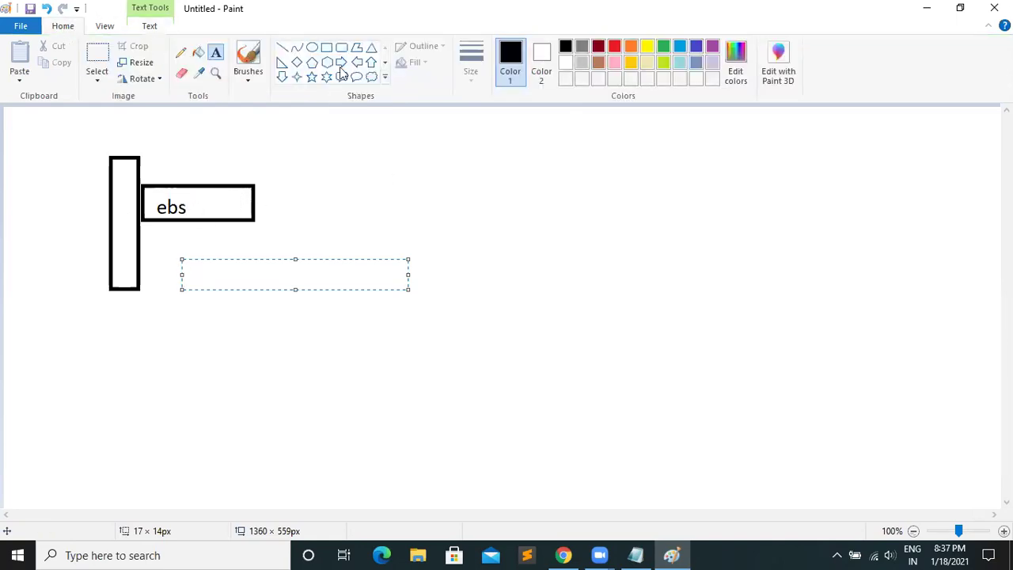
{"action": "left_click", "coordinate": [326, 47]}
{"action": "mouse_move", "coordinate": [401, 152]}
{"action": "left_mouse_down"}
{"action": "mouse_move", "coordinate": [407, 242]}
{"action": "mouse_move", "coordinate": [452, 286]}
{"action": "left_mouse_up"}
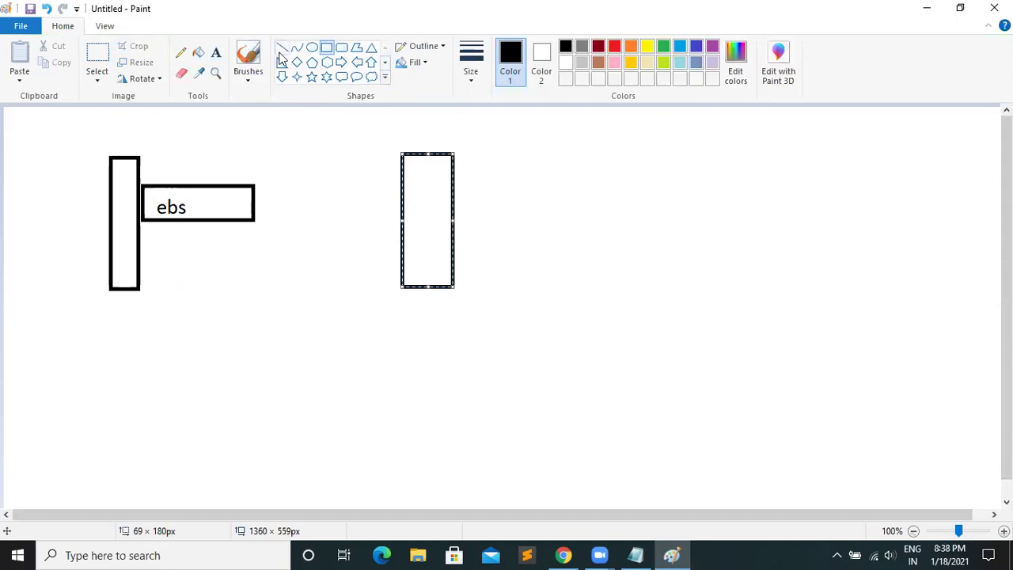
{"action": "left_click", "coordinate": [326, 47]}
{"action": "mouse_move", "coordinate": [304, 178]}
{"action": "left_mouse_down"}
{"action": "mouse_move", "coordinate": [369, 215]}
{"action": "mouse_move", "coordinate": [410, 217]}
{"action": "mouse_move", "coordinate": [401, 219]}
{"action": "left_mouse_up"}
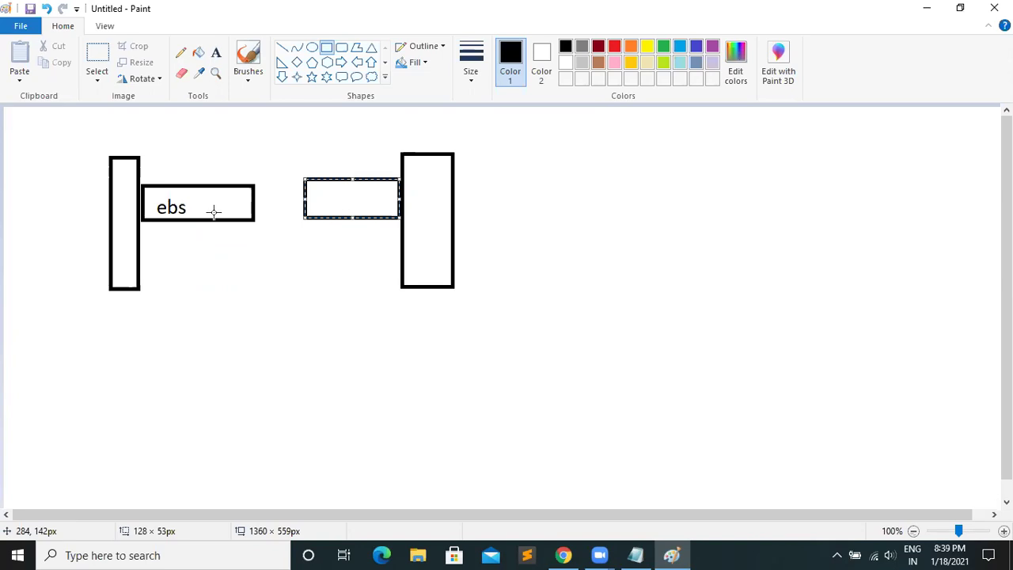
Step: Undo all the drawn shapes and the label back to a blank canvas
{"action": "left_click", "coordinate": [47, 9]}
{"action": "left_click", "coordinate": [47, 9]}
{"action": "left_click", "coordinate": [47, 10]}
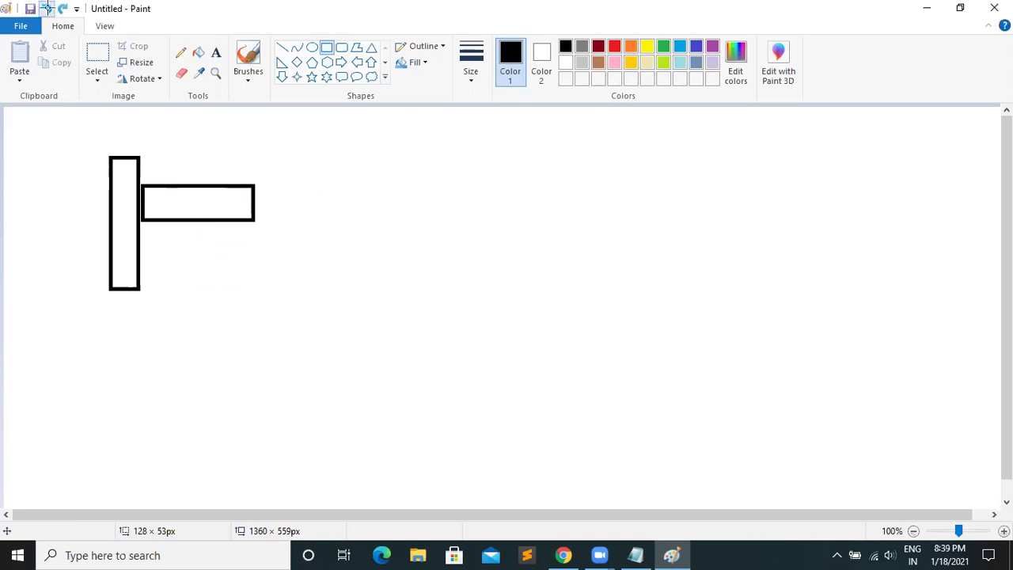
{"action": "left_click", "coordinate": [47, 10]}
{"action": "left_click", "coordinate": [46, 10]}
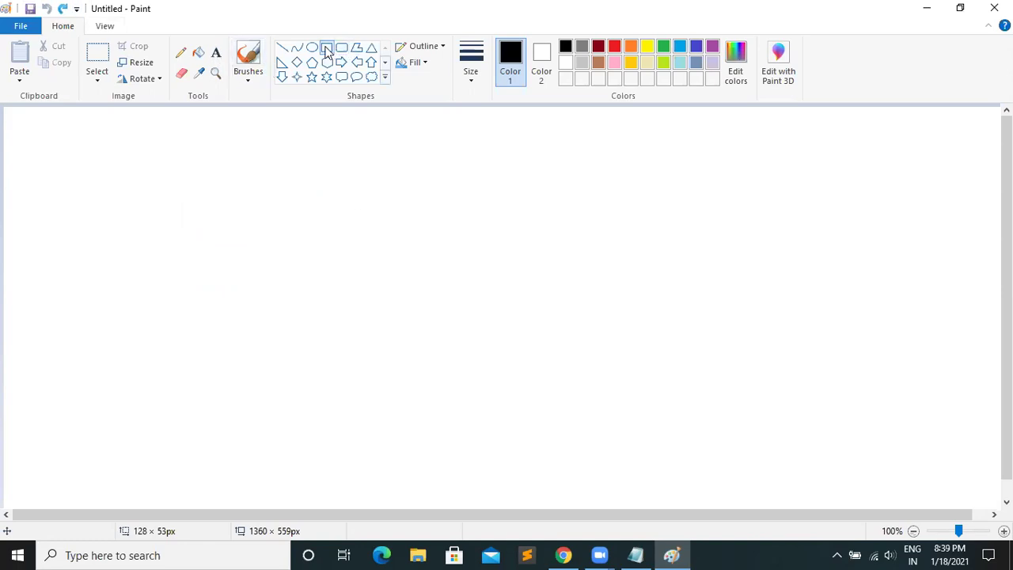
Step: Draw two widely spaced rectangles across the upper canvas, the right one about 221 × 102 px, and a rounded rectangle about 210 × 96 px centred below
{"action": "left_click_drag", "start_coordinate": [93, 156], "coordinate": [237, 226]}
{"action": "left_click", "coordinate": [619, 181]}
{"action": "left_click_drag", "start_coordinate": [592, 157], "coordinate": [758, 234]}
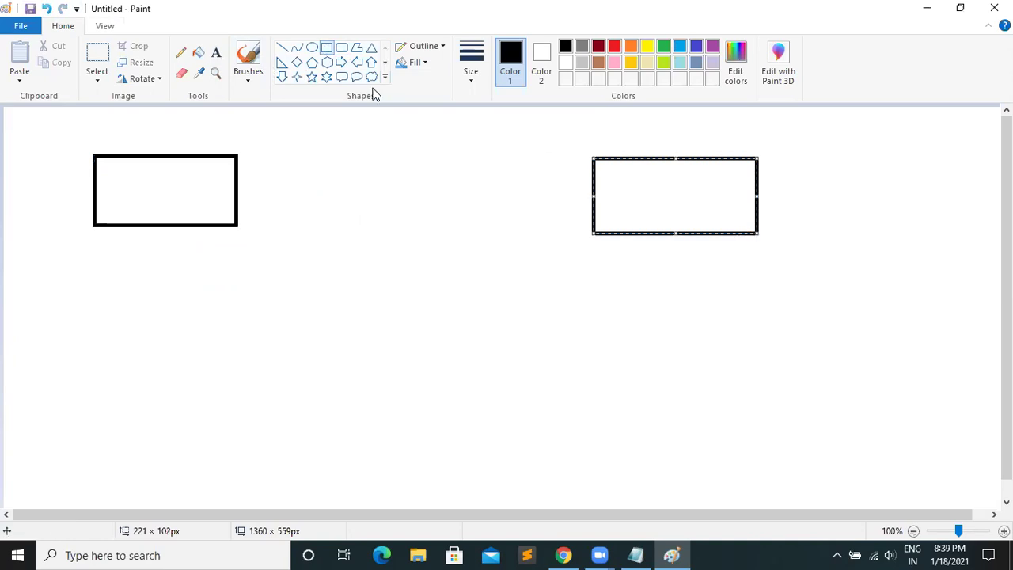
{"action": "left_click", "coordinate": [342, 47]}
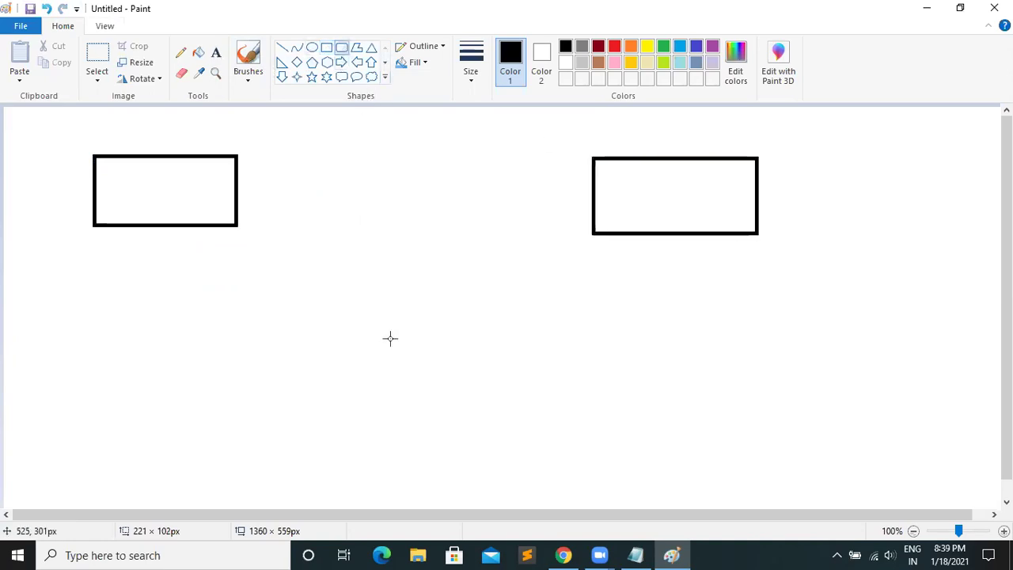
{"action": "left_click_drag", "start_coordinate": [350, 374], "coordinate": [508, 445]}
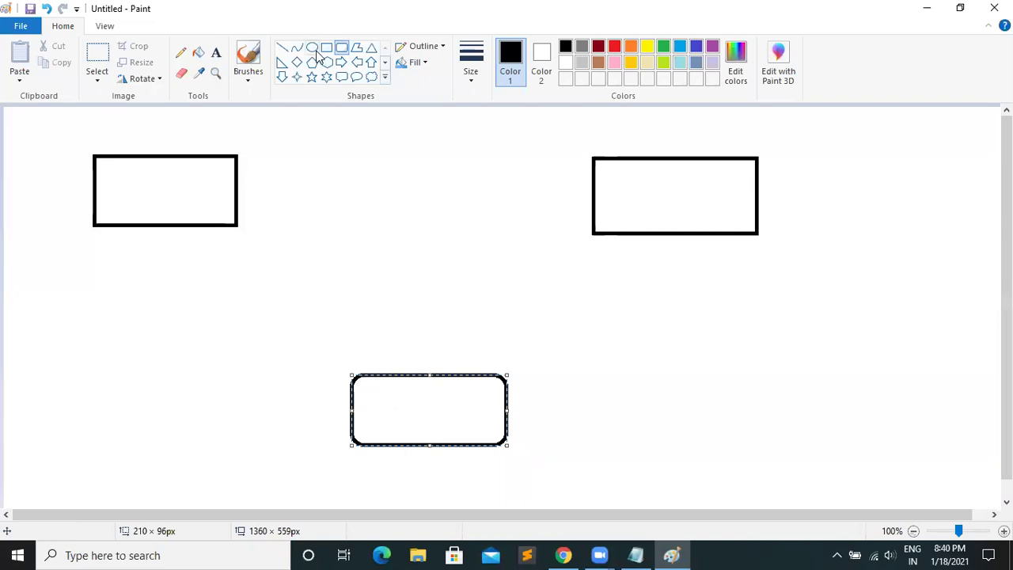
Step: Label the upper left rectangle "ec2-1" and the upper right rectangle "ec2-2"
{"action": "left_click", "coordinate": [218, 54]}
{"action": "left_click", "coordinate": [113, 183]}
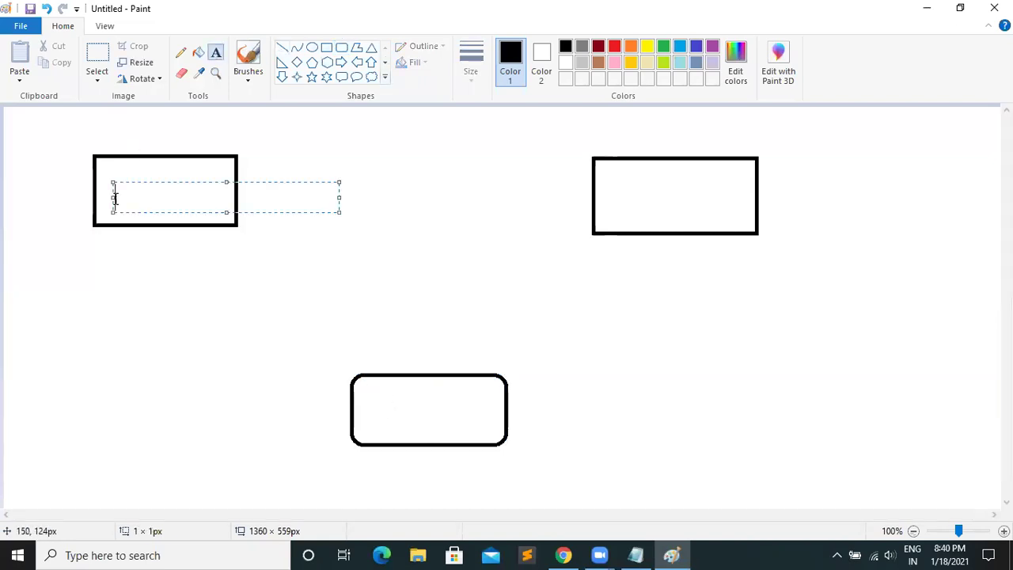
{"action": "type", "text": "ec2-1"}
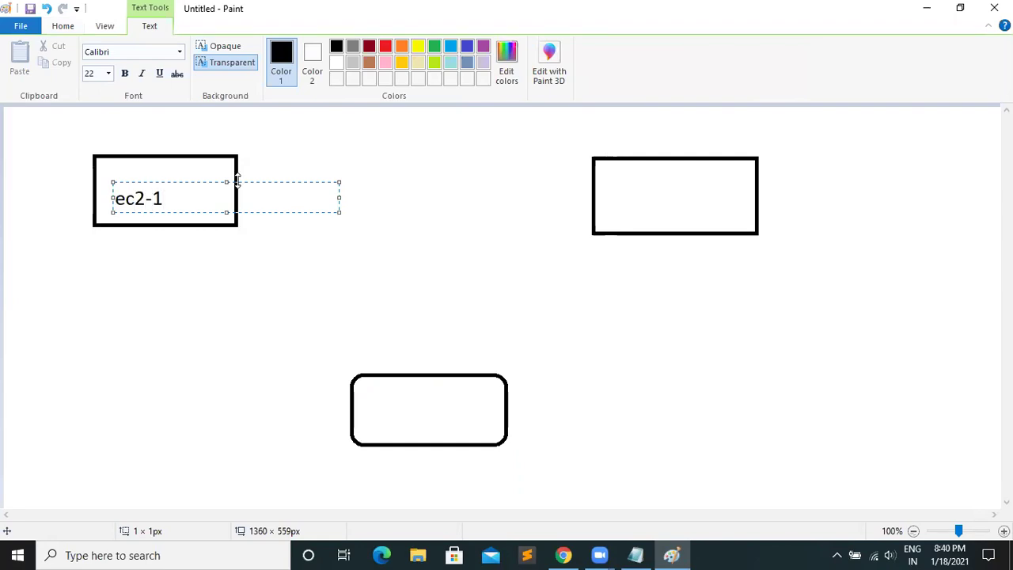
{"action": "left_click", "coordinate": [608, 199]}
{"action": "type", "text": "ec2"}
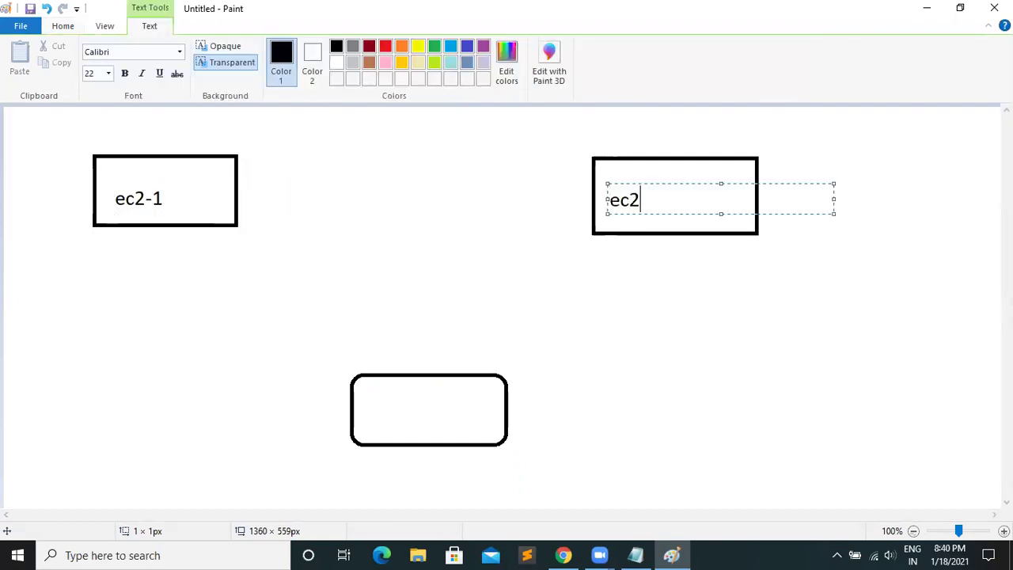
{"action": "key", "text": "BackSpace"}
{"action": "type", "text": "2-2"}
Step: Label the rounded rectangle with the text "efs"
{"action": "left_click", "coordinate": [372, 410]}
{"action": "left_click", "coordinate": [372, 410]}
{"action": "type", "text": "efs"}
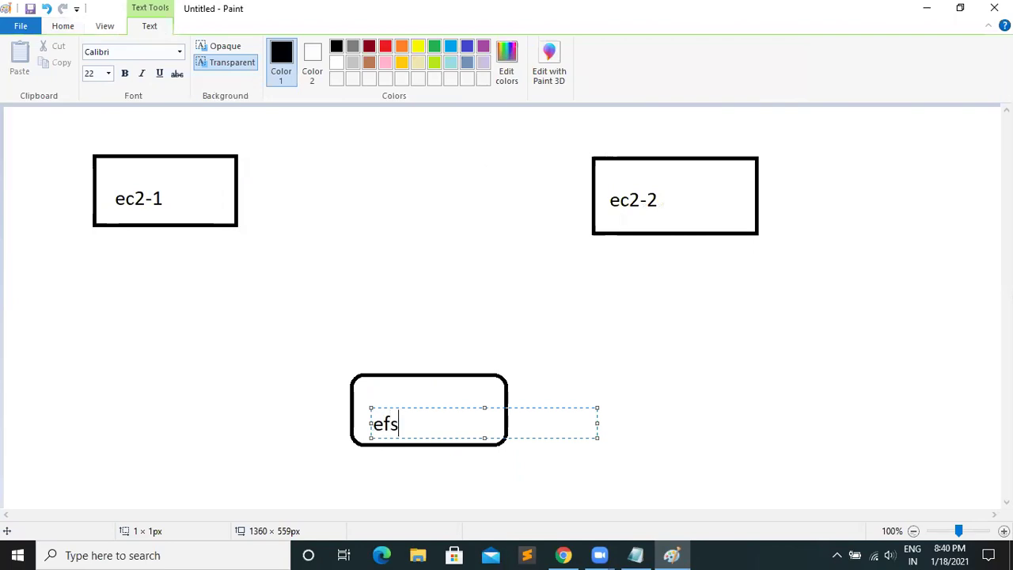
{"action": "left_click", "coordinate": [341, 228]}
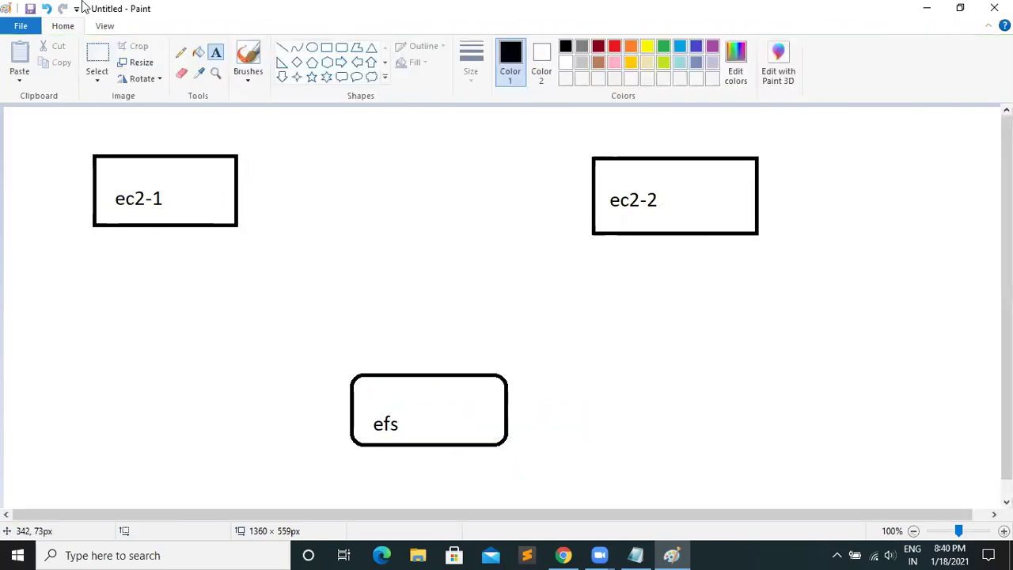
Step: Connect the bottom edges of the ec2-1 and ec2-2 boxes to the top of the efs box with straight lines
{"action": "left_click", "coordinate": [281, 48]}
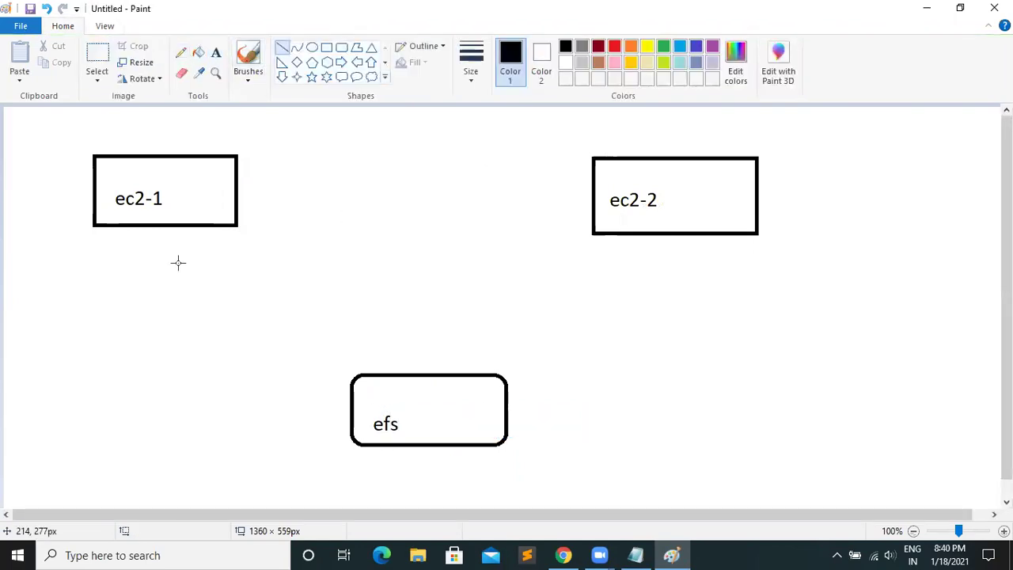
{"action": "mouse_move", "coordinate": [177, 227]}
{"action": "left_mouse_down"}
{"action": "mouse_move", "coordinate": [379, 384]}
{"action": "mouse_move", "coordinate": [375, 375]}
{"action": "left_mouse_up"}
{"action": "left_click_drag", "start_coordinate": [687, 235], "coordinate": [456, 374]}
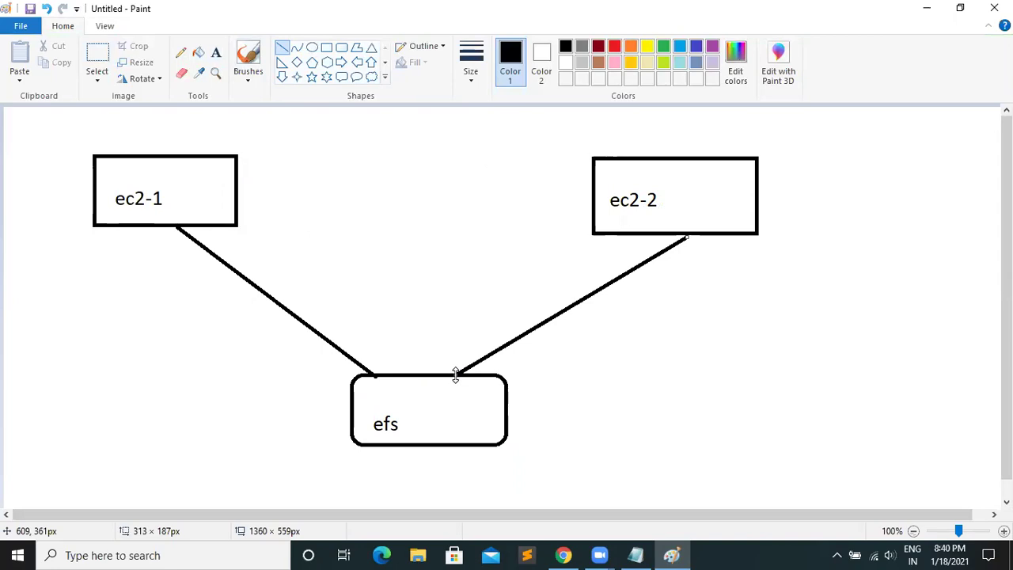